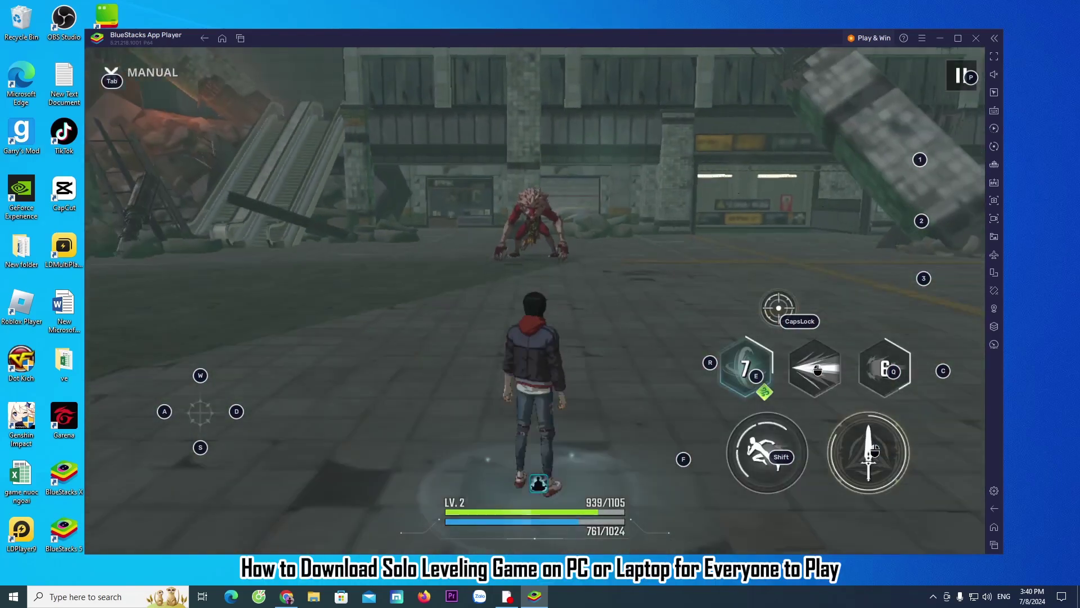
Step: Run the character forward toward the boss and dash
key("w")
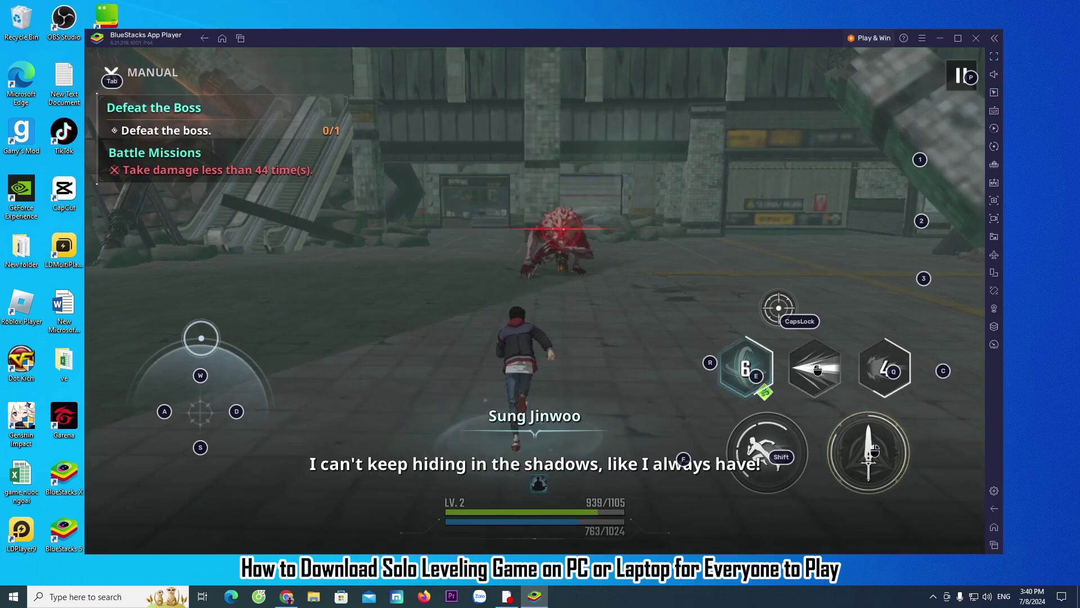
key("shift")
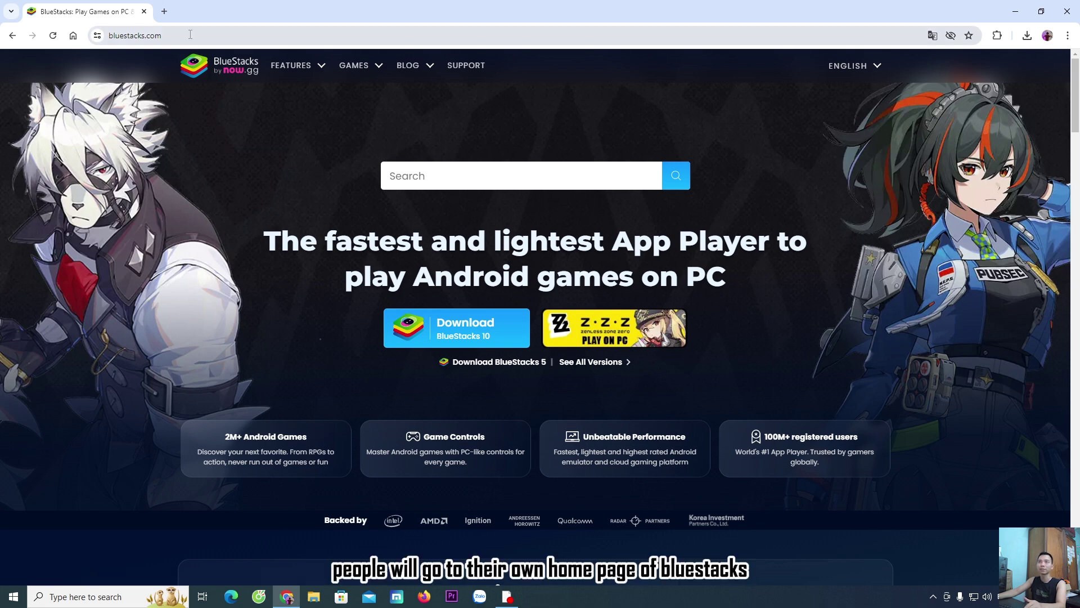
Step: Download the BlueStacks 5 installer from bluestacks.com
left_click(190, 34)
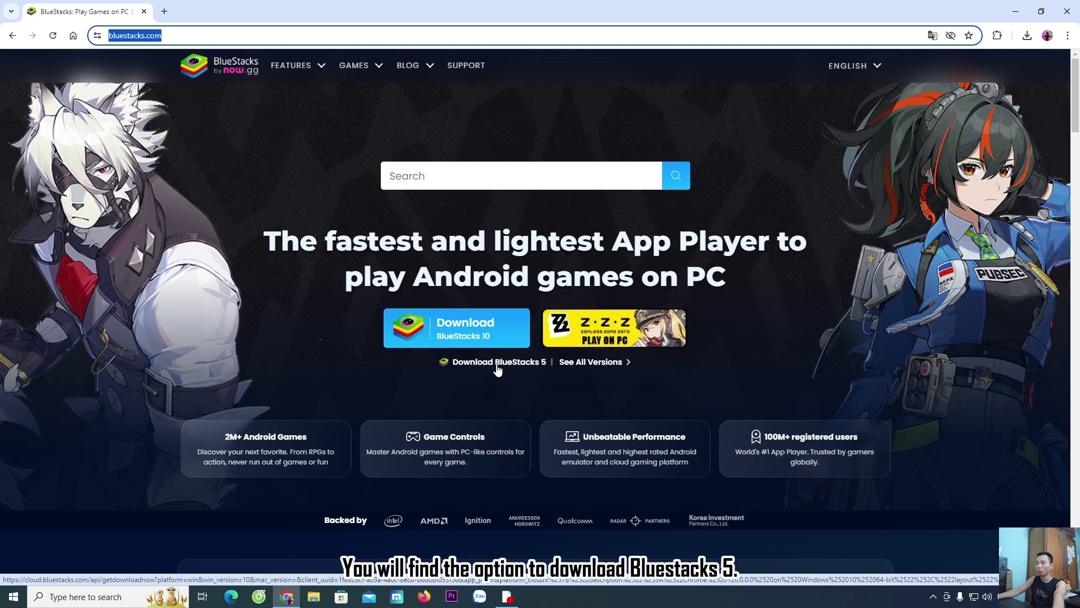
left_click(524, 369)
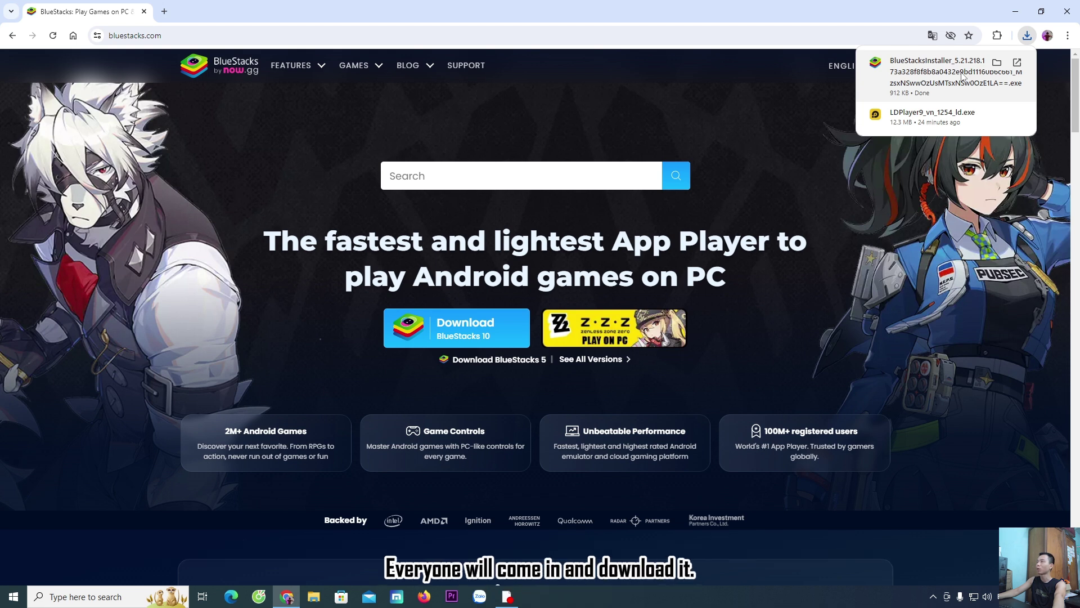
Step: Run the downloaded BlueStacks installer, start the installation in the default location and agree to the Terms of Use
left_click(962, 78)
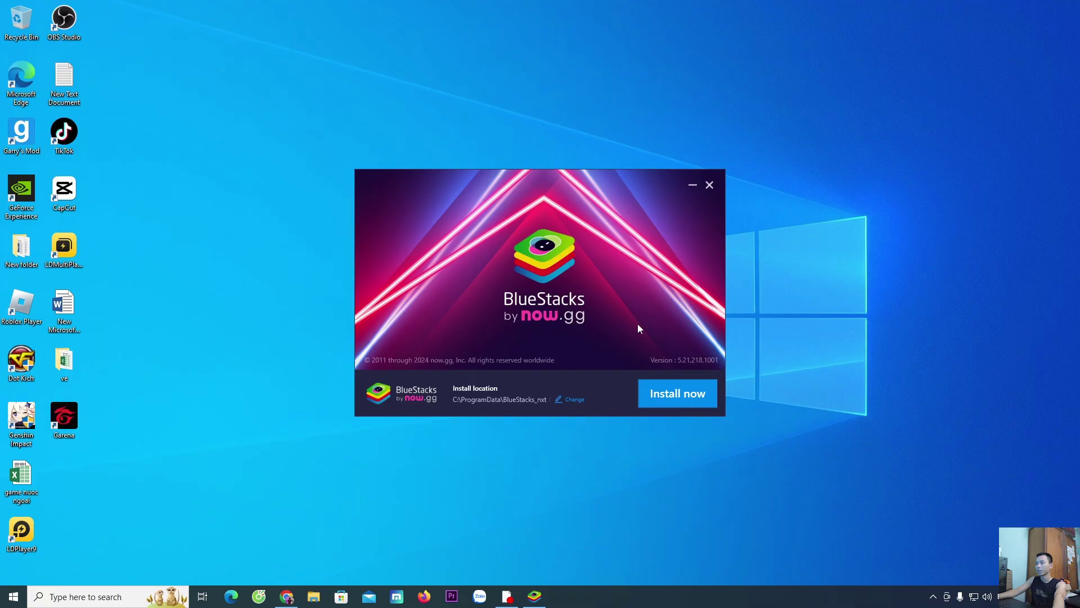
left_click(696, 400)
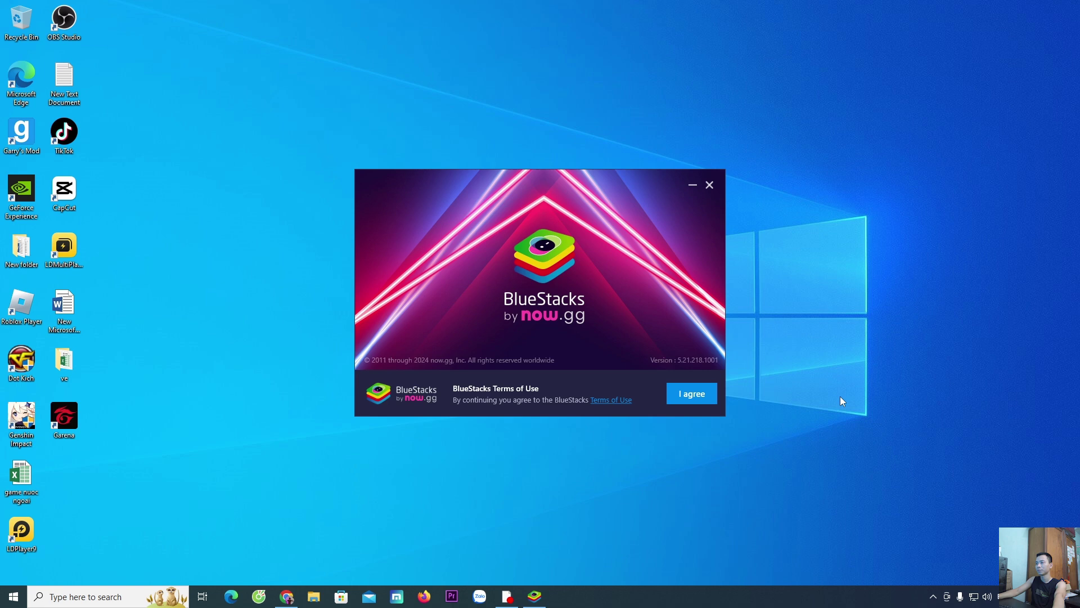
left_click(696, 401)
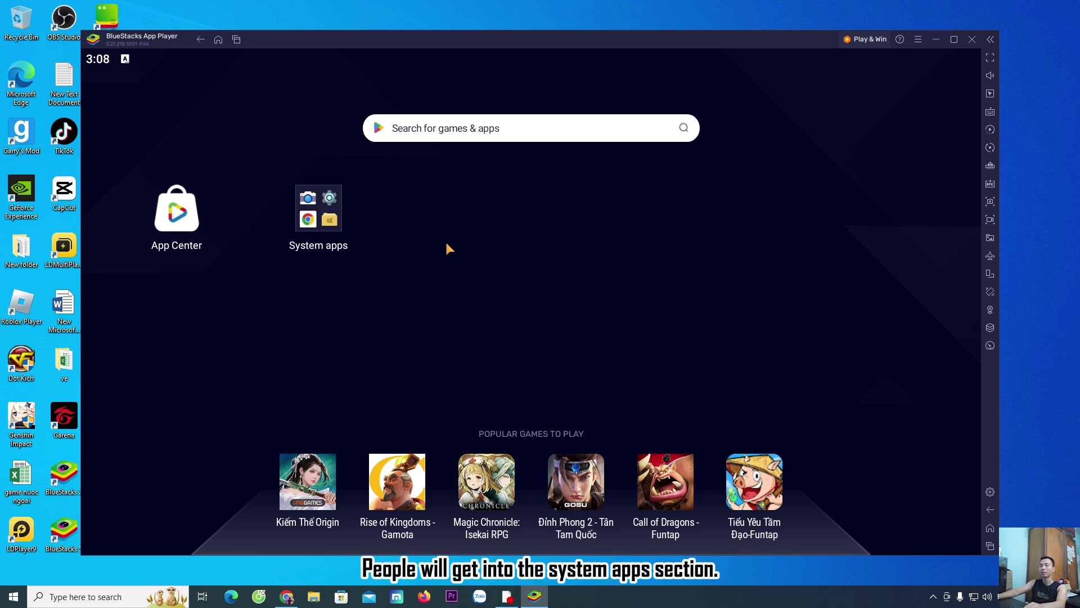
Step: Open the Play Store from the System apps folder and start signing in to Google Play
left_click(326, 215)
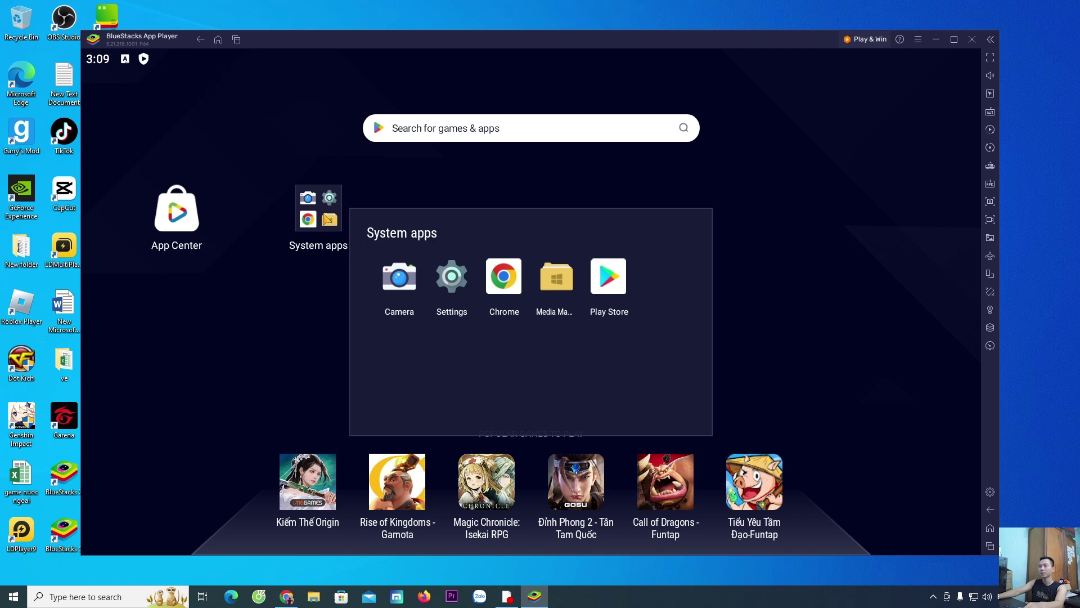
left_click(617, 288)
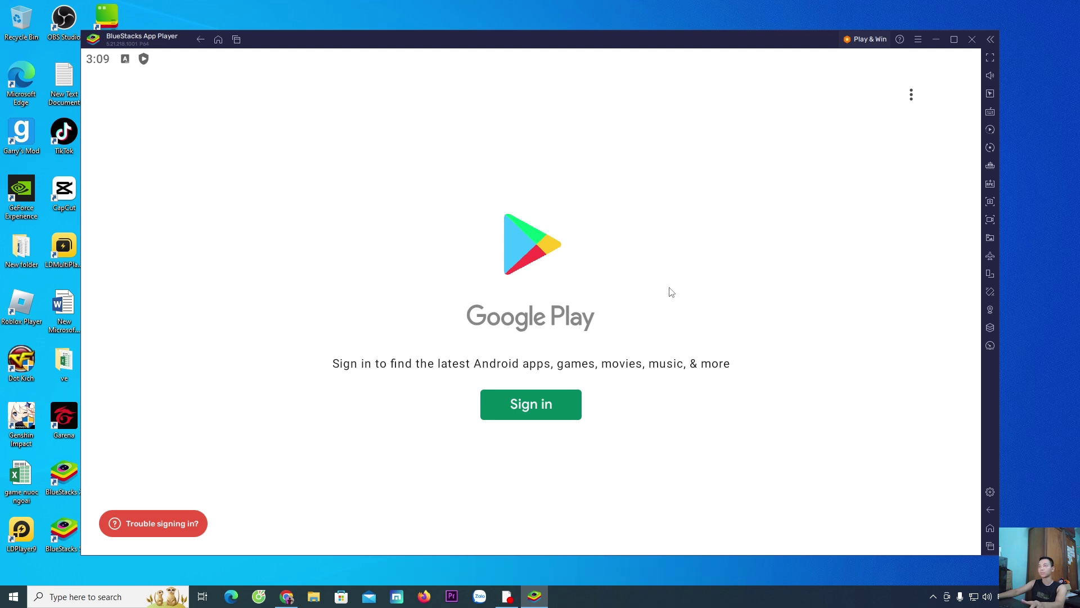
left_click(543, 418)
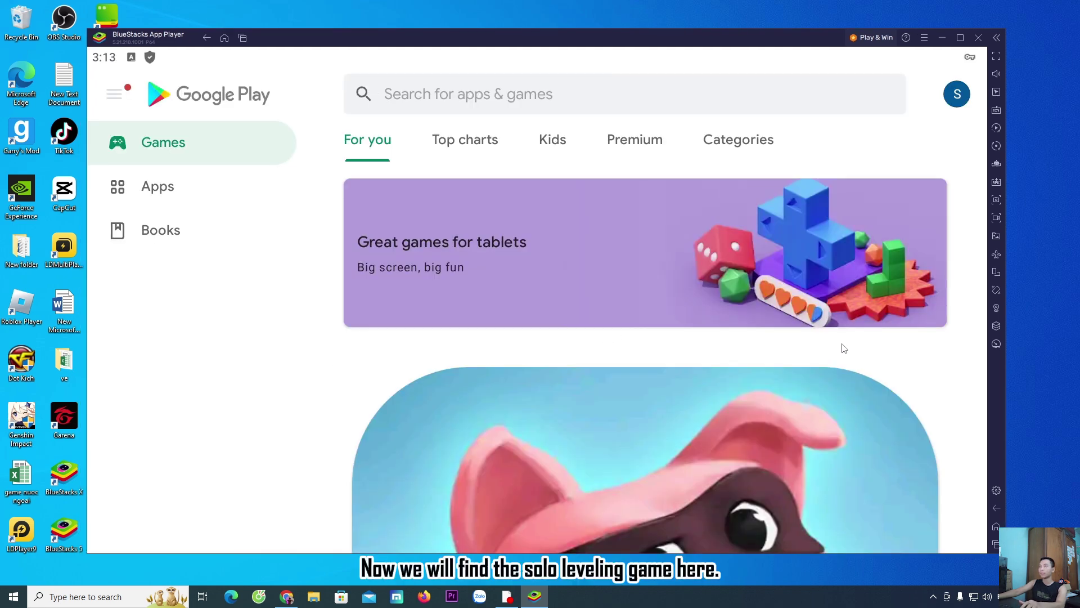
Step: Search Google Play for "solo leveling" and install Solo Leveling:Arise
left_click(490, 103)
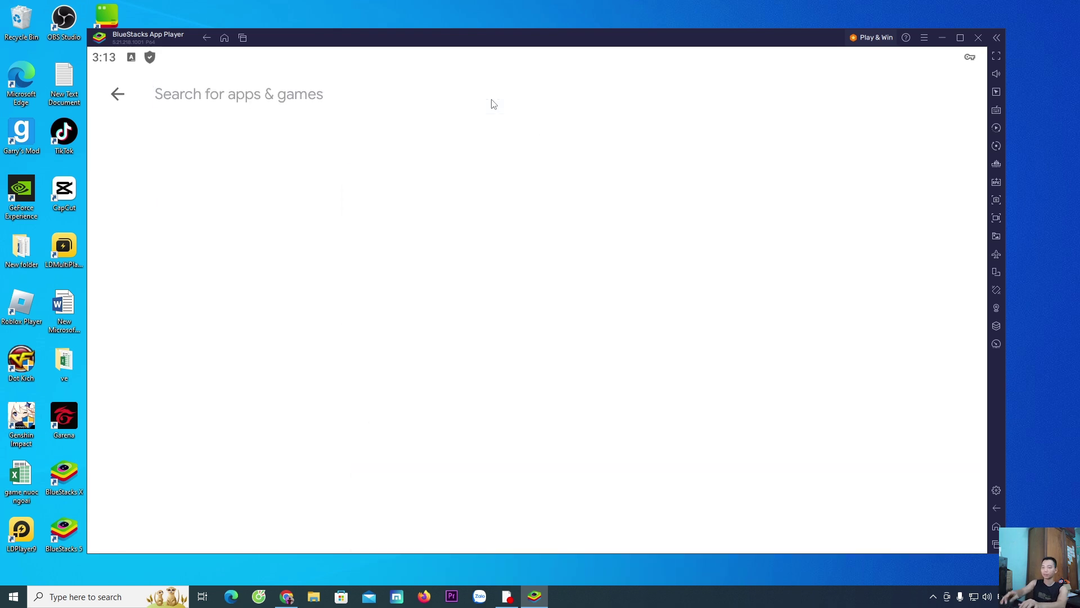
type("sl")
type("lo")
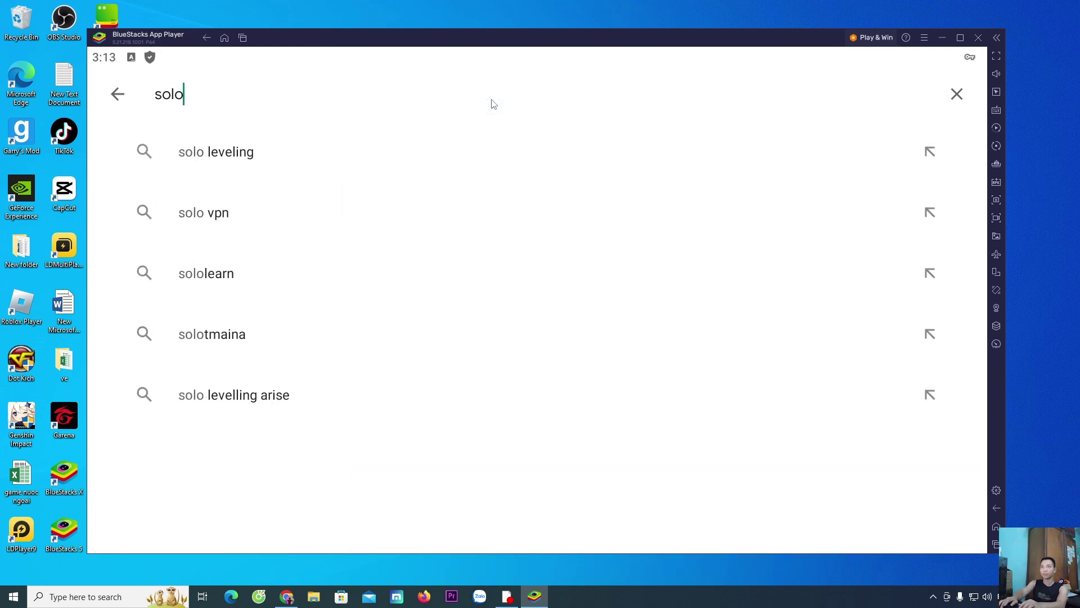
left_click(243, 160)
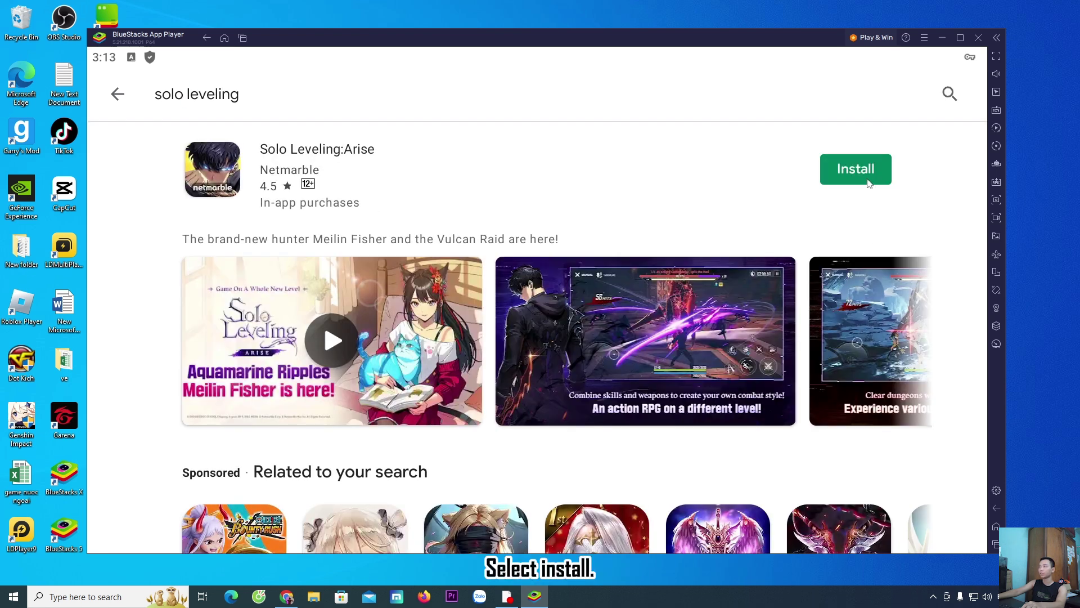
left_click(865, 168)
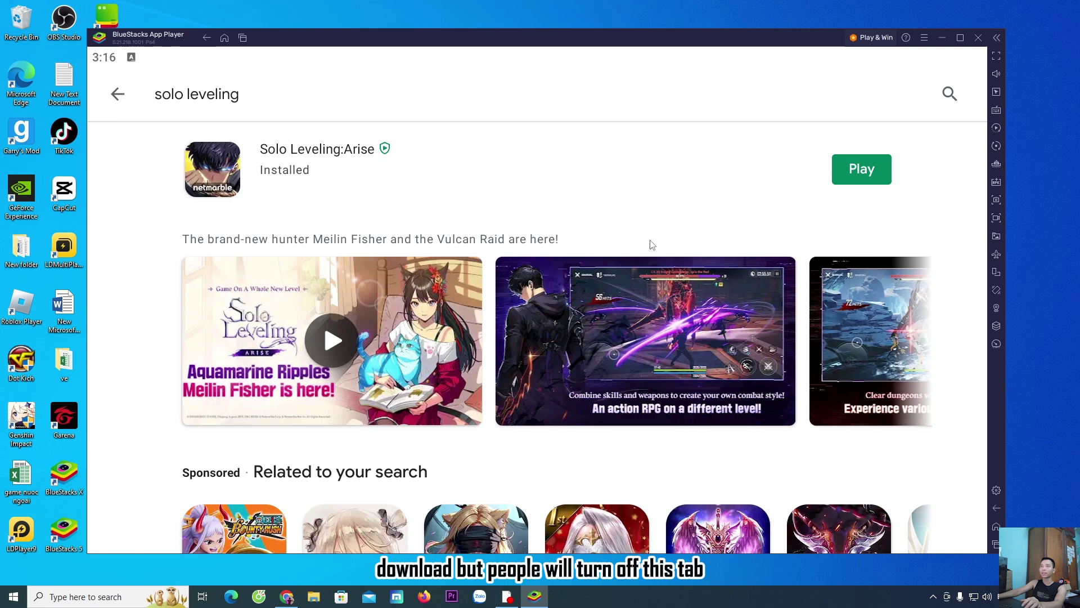
Step: Clear all recent apps and launch Solo Leveling:Arise from the home screen
left_click(242, 38)
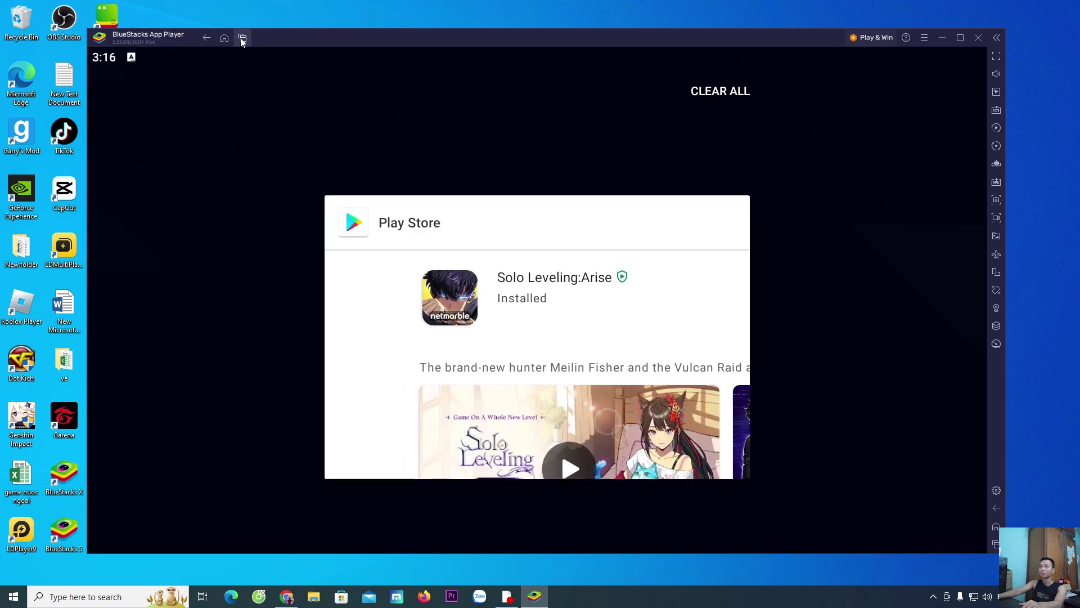
left_click(729, 93)
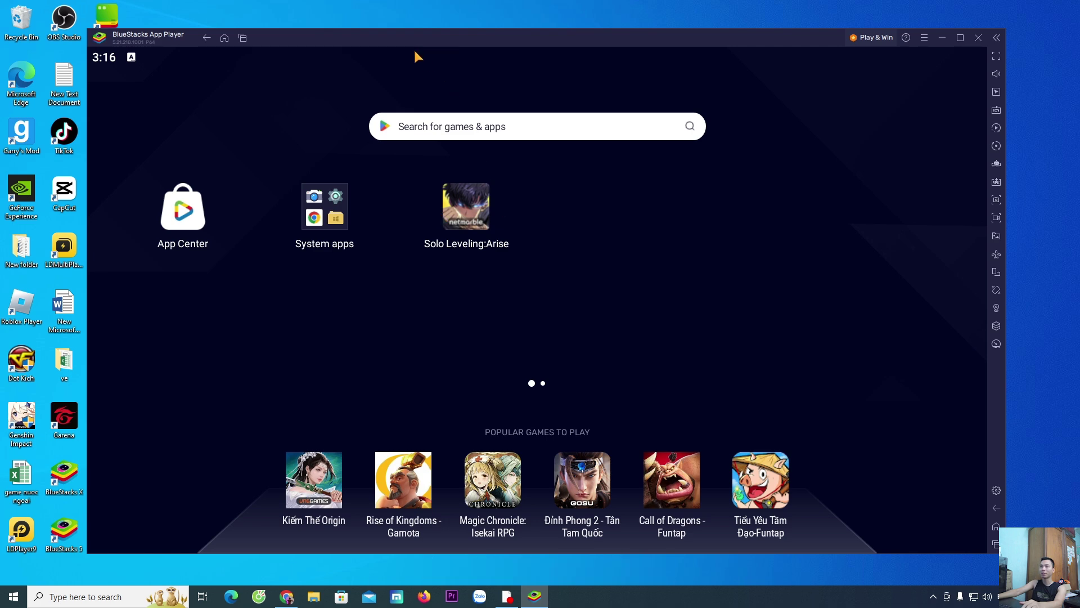
left_click_drag(411, 38, 498, 47)
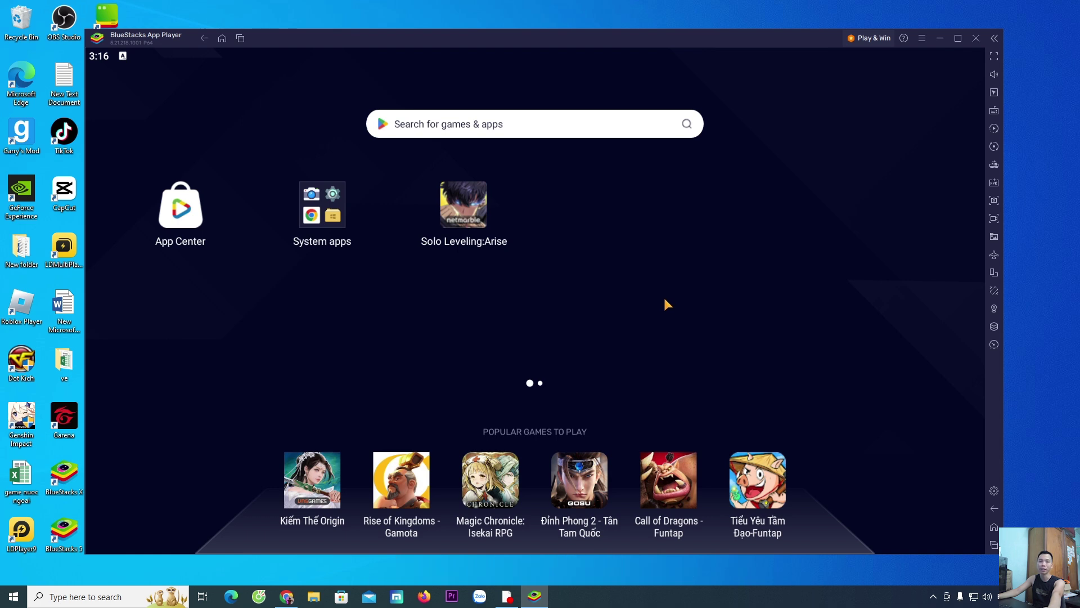
left_click(473, 209)
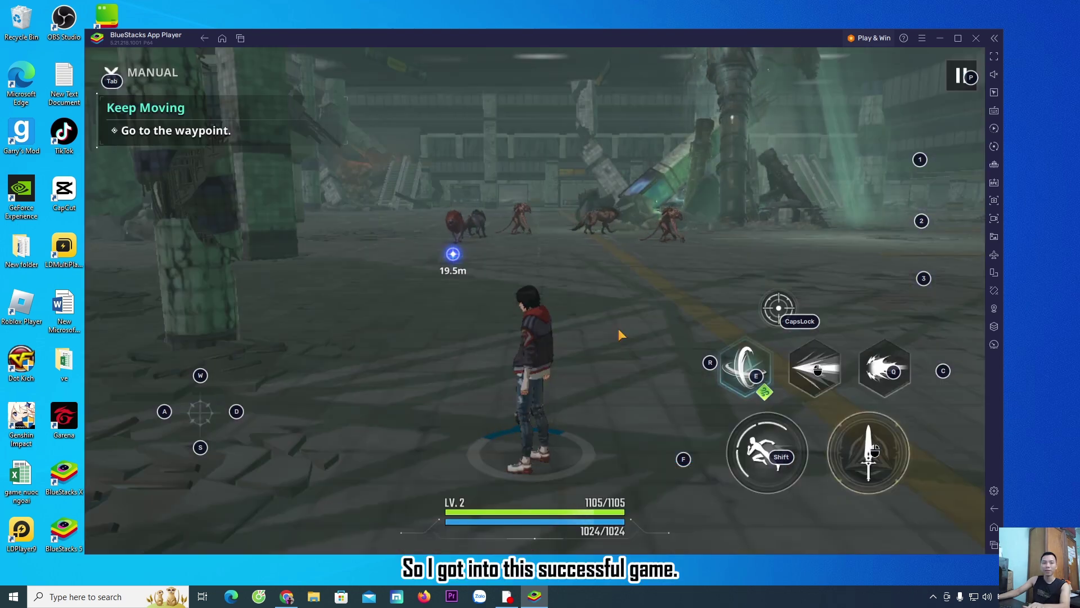
Step: Run the character through the ruined hall toward the waypoint near the magic beasts
key("a")
key("w")
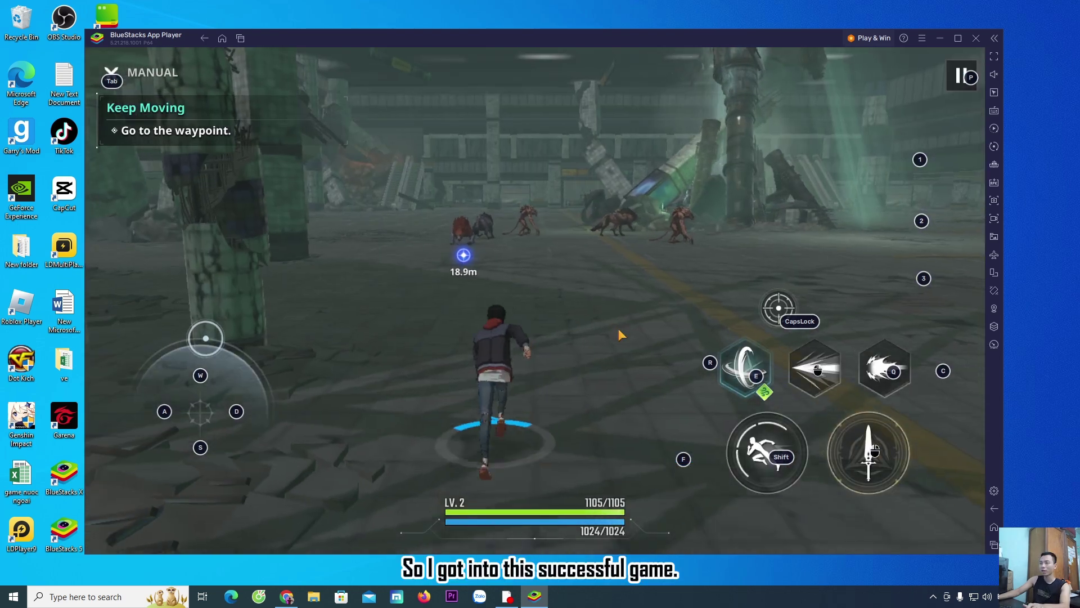
key("d")
key("a")
key("w")
key("d")
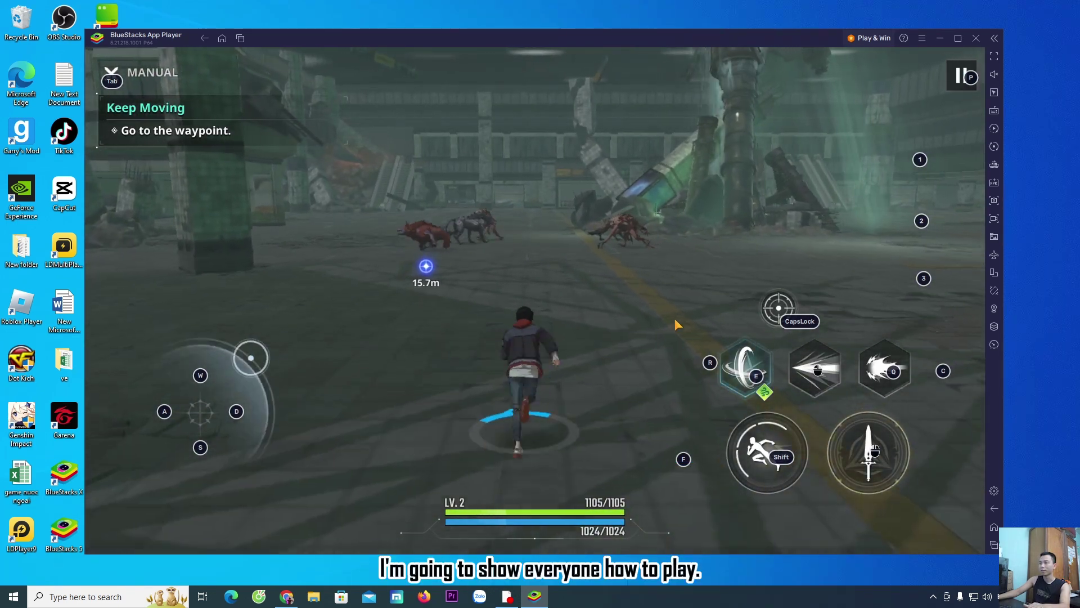
key("s")
key("a")
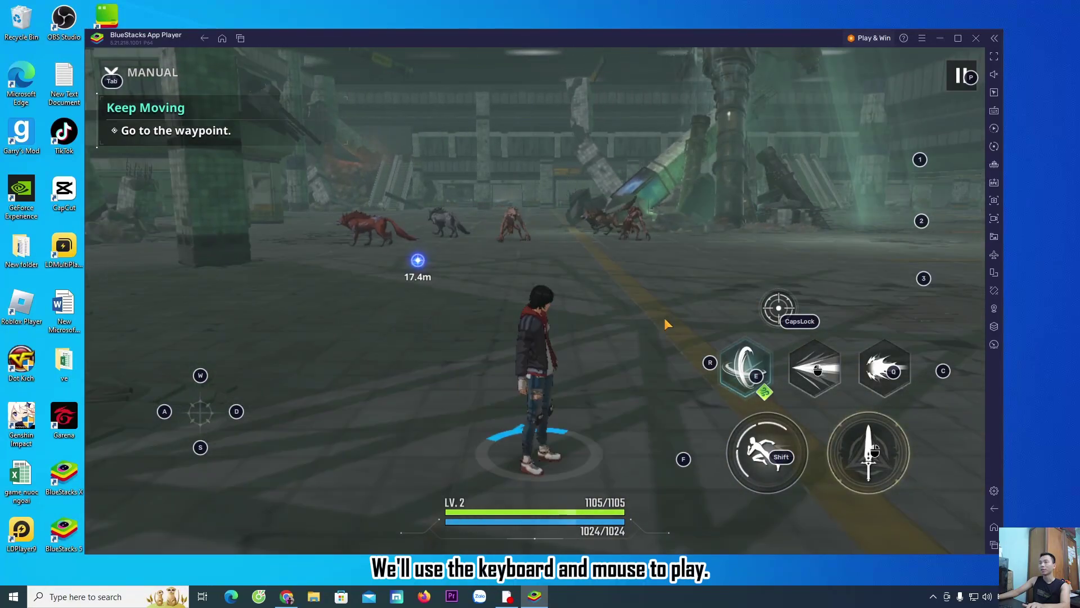
key("a")
key("w")
key("d")
key("w")
key("a")
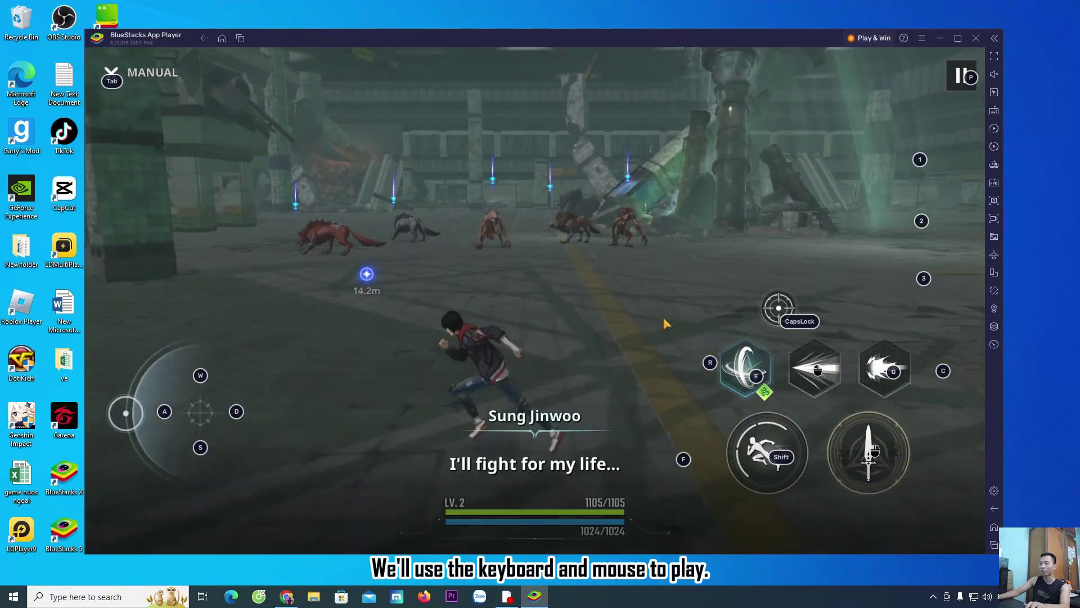
Step: Run the character around the hall in several directions while the magic beasts approach
key("s")
key("d")
key("w")
key("a")
key("s")
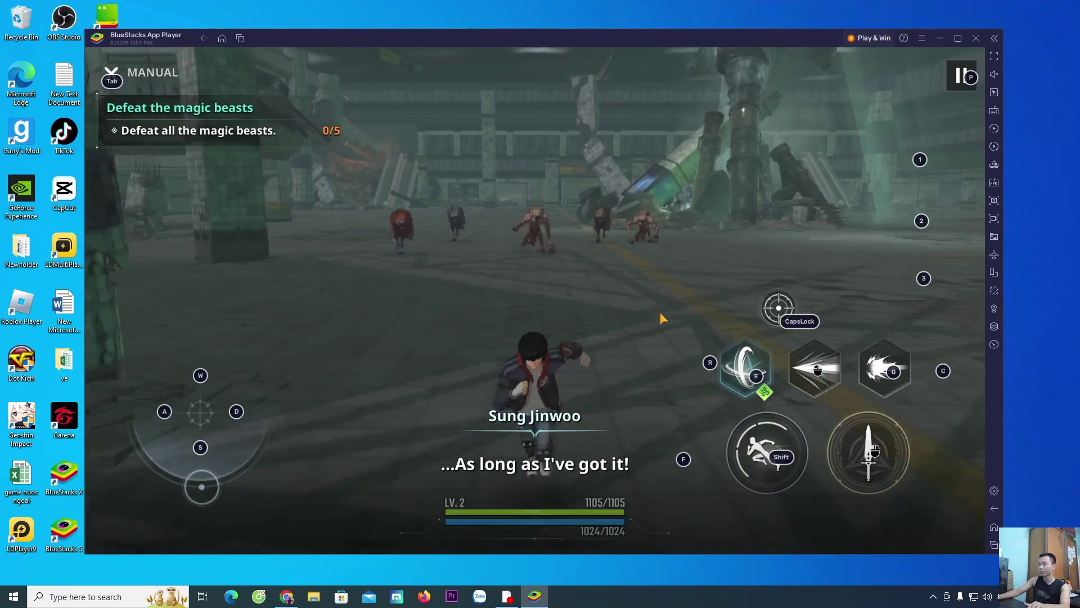
key("a")
key("s")
key("d")
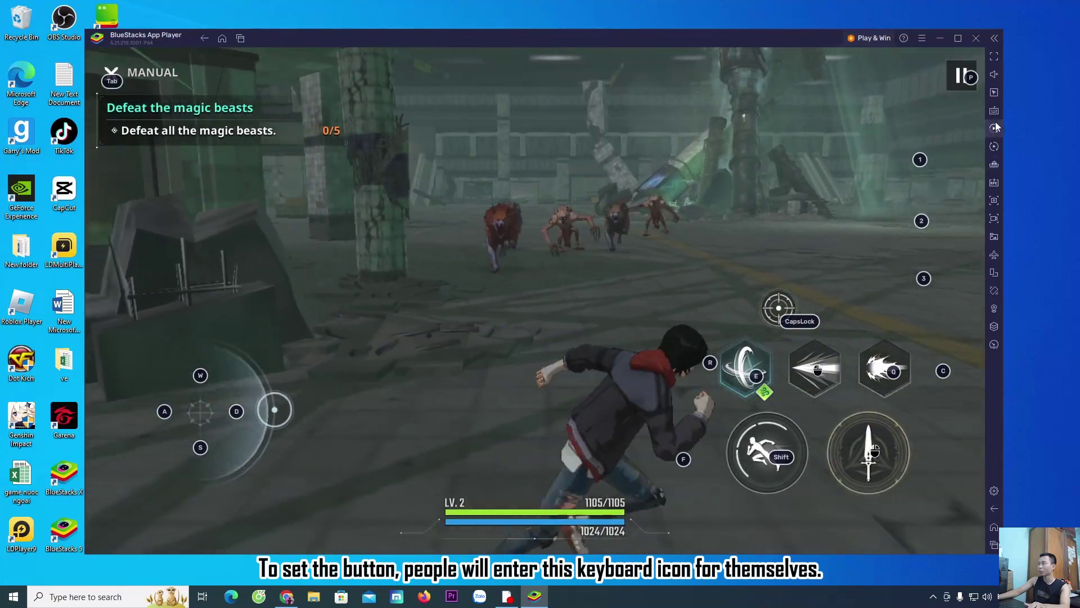
Step: Examine the key assignments and available control types of the Default scheme in the controls editor and close it
left_click(997, 113)
left_click(995, 112)
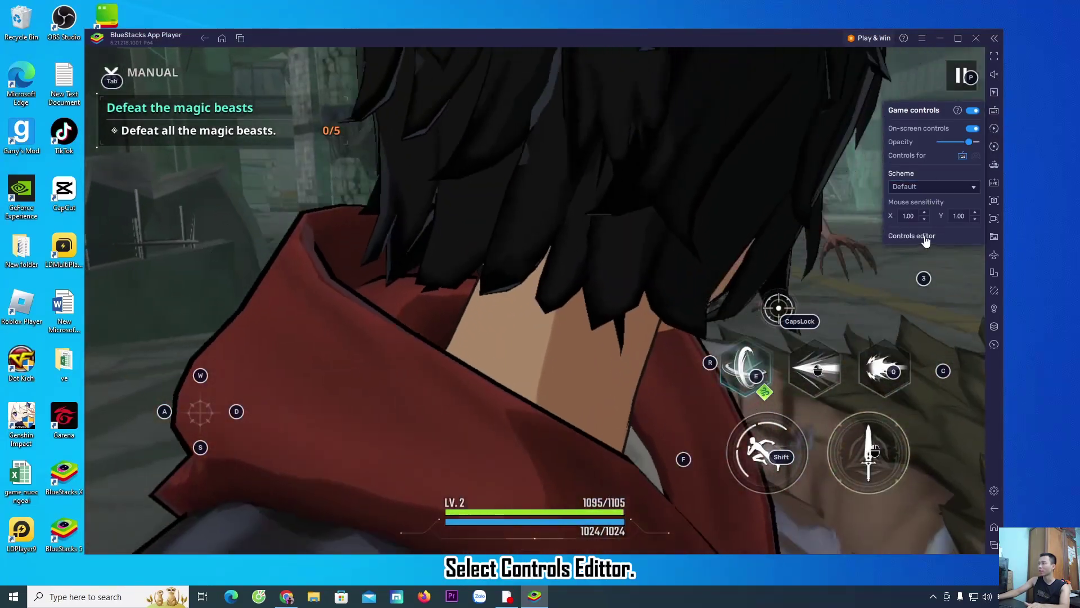
left_click(914, 236)
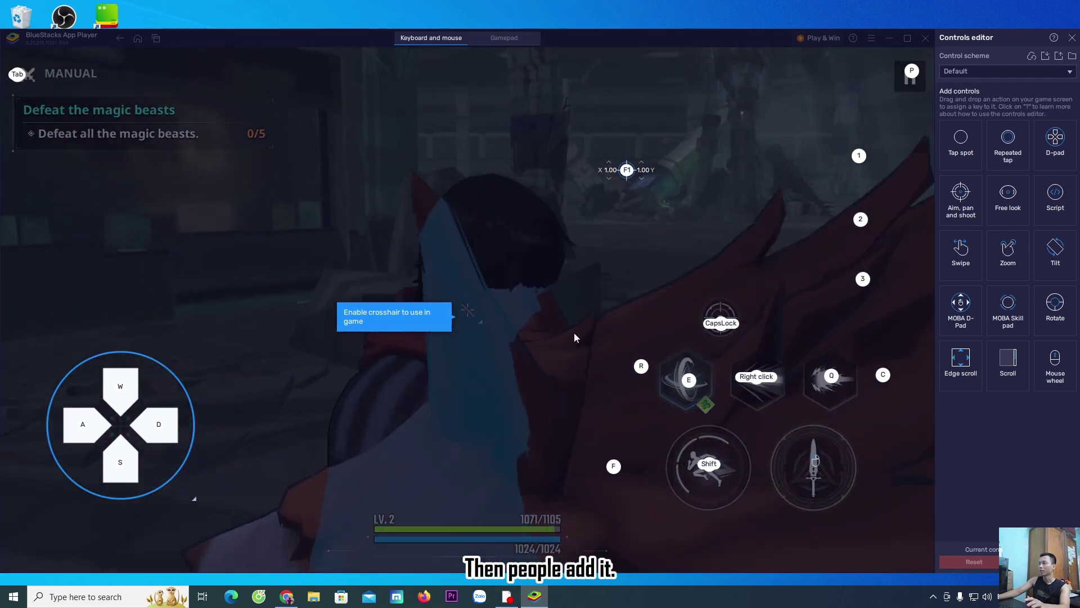
left_click(1072, 40)
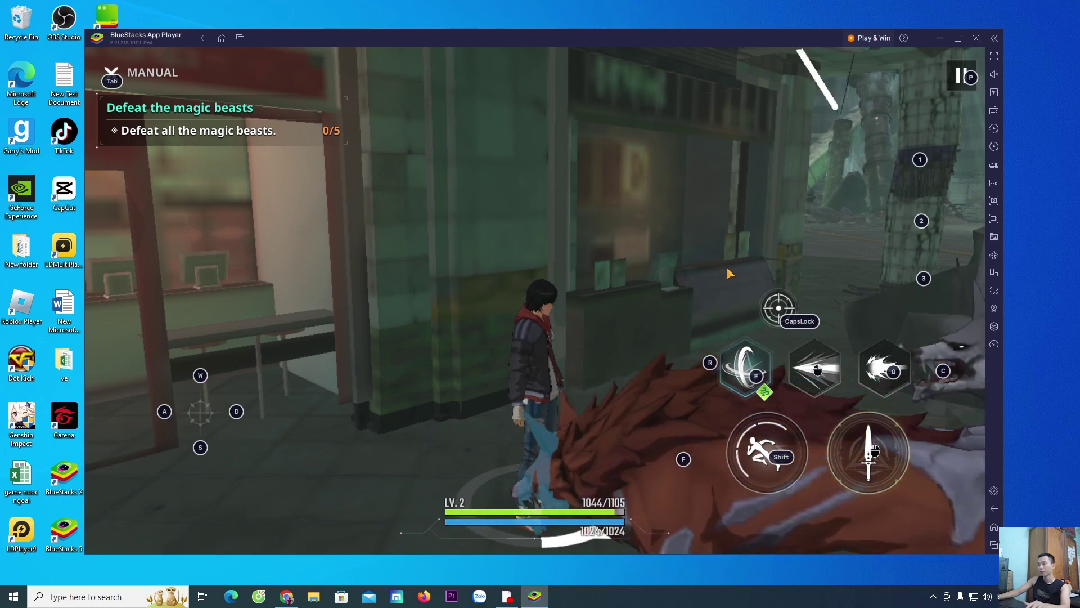
Step: Add an Aim, pan and shoot control beside the existing F1 control in the controls editor and remove it again
left_click(617, 272)
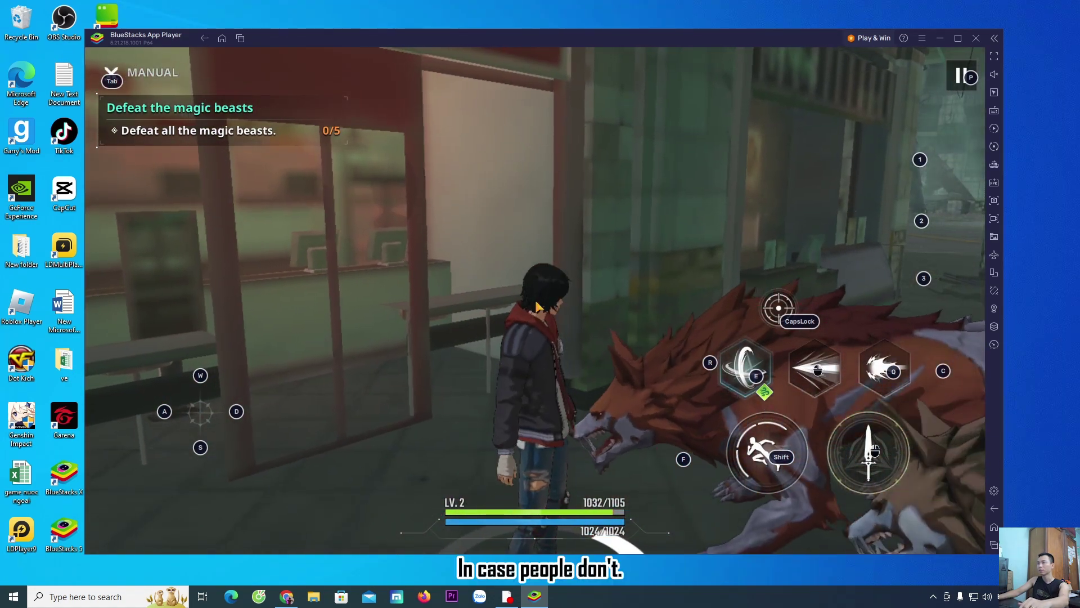
left_click(995, 111)
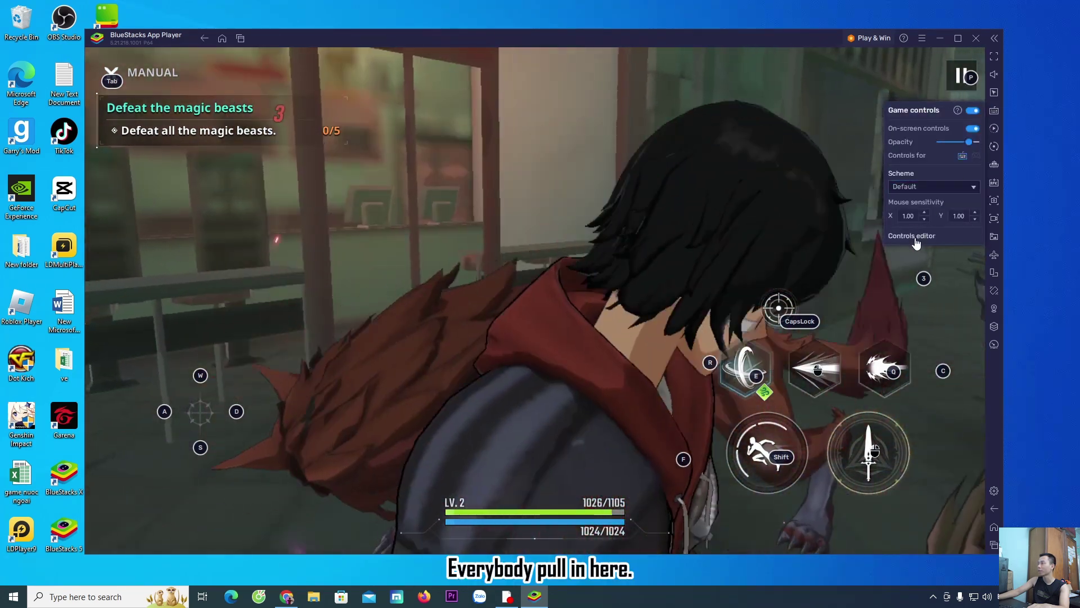
left_click(913, 236)
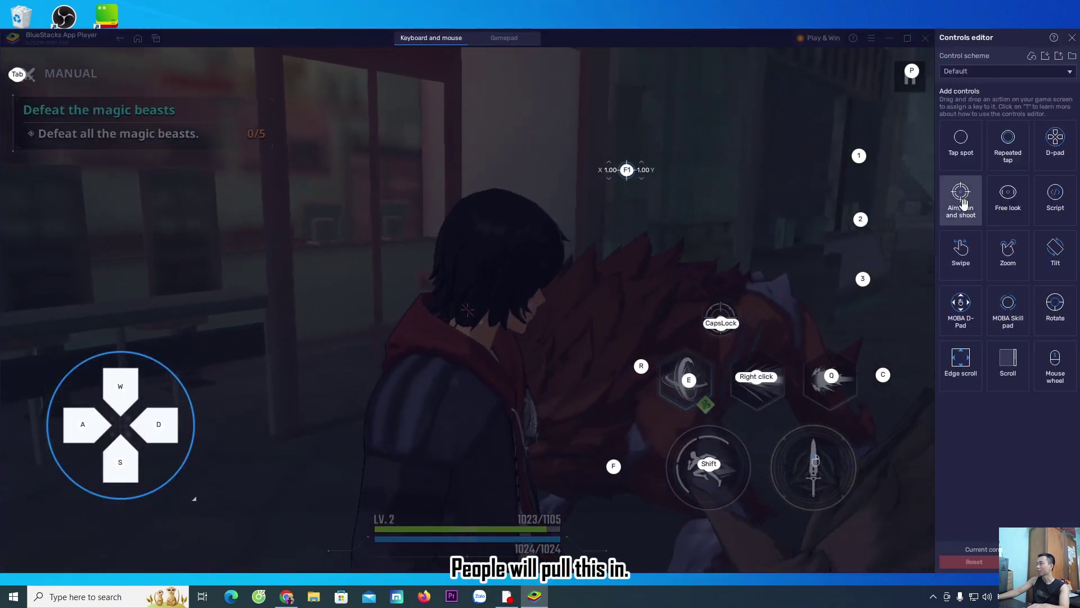
left_click_drag(964, 202, 735, 154)
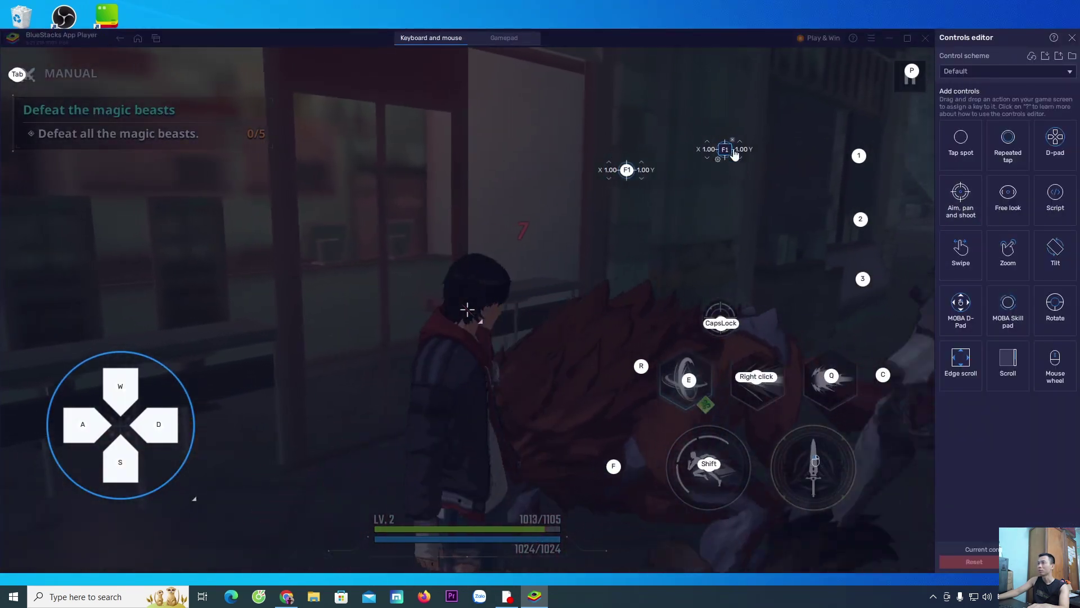
left_click(733, 140)
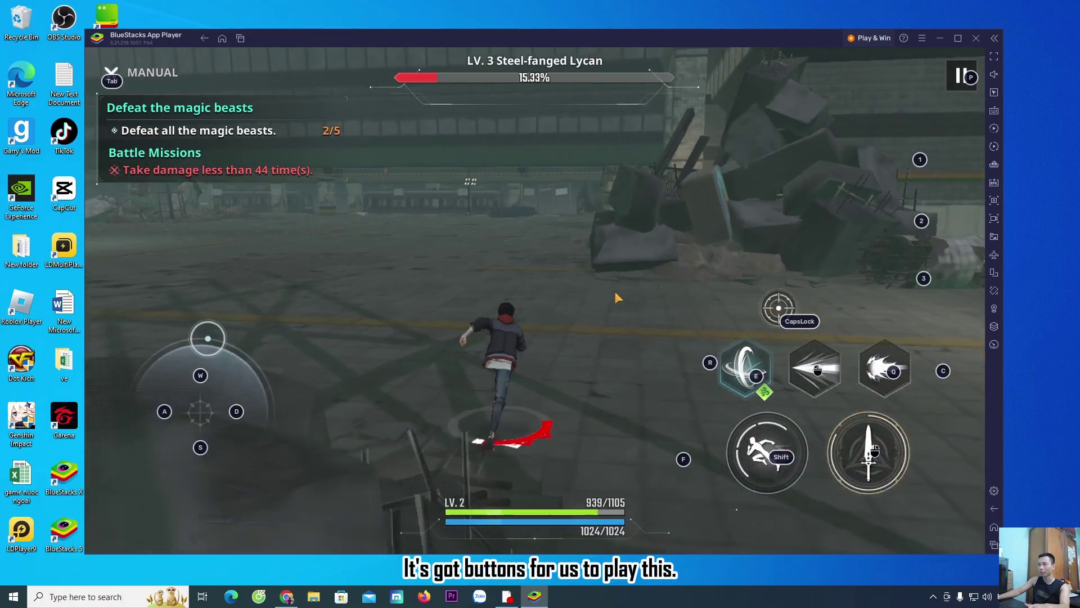
Step: Lock onto the remaining Steel-fanged Lycan, and run the character toward the next waypoint once the beasts are defeated
key("Caps_Lock")
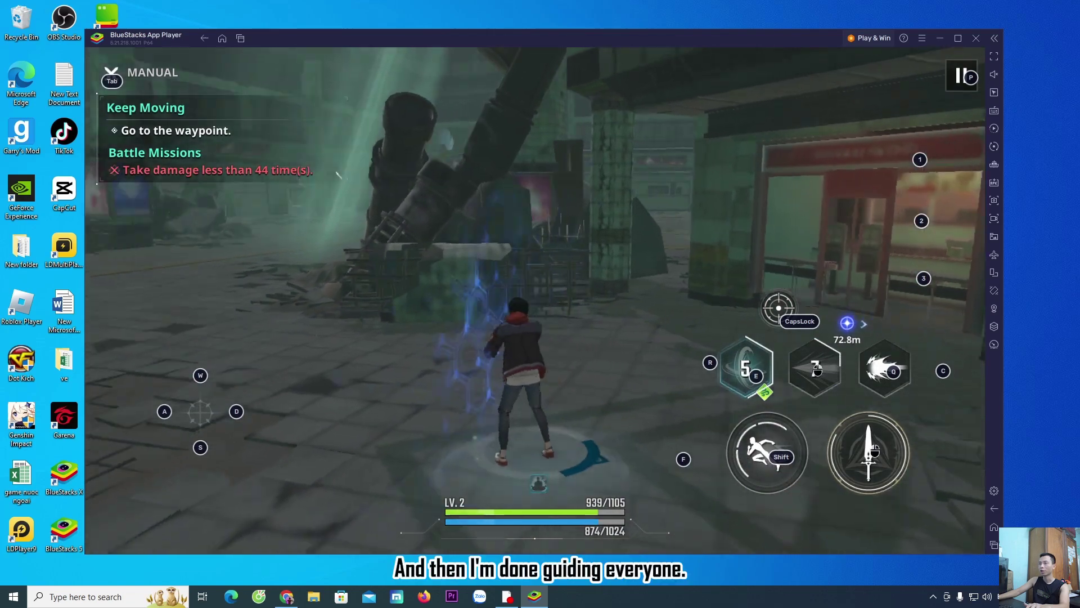
key("w")
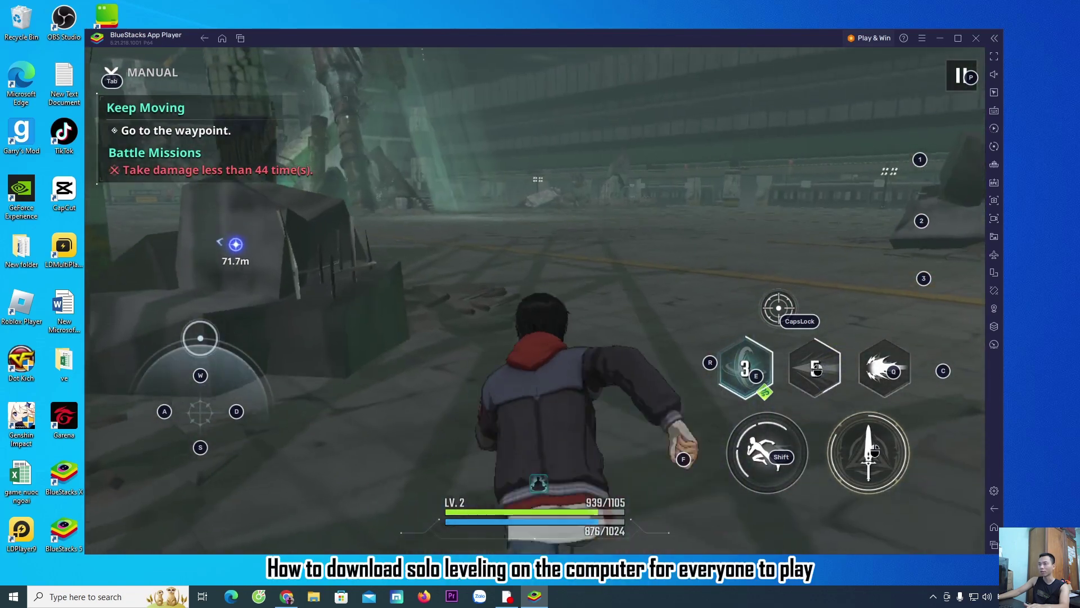
key("d")
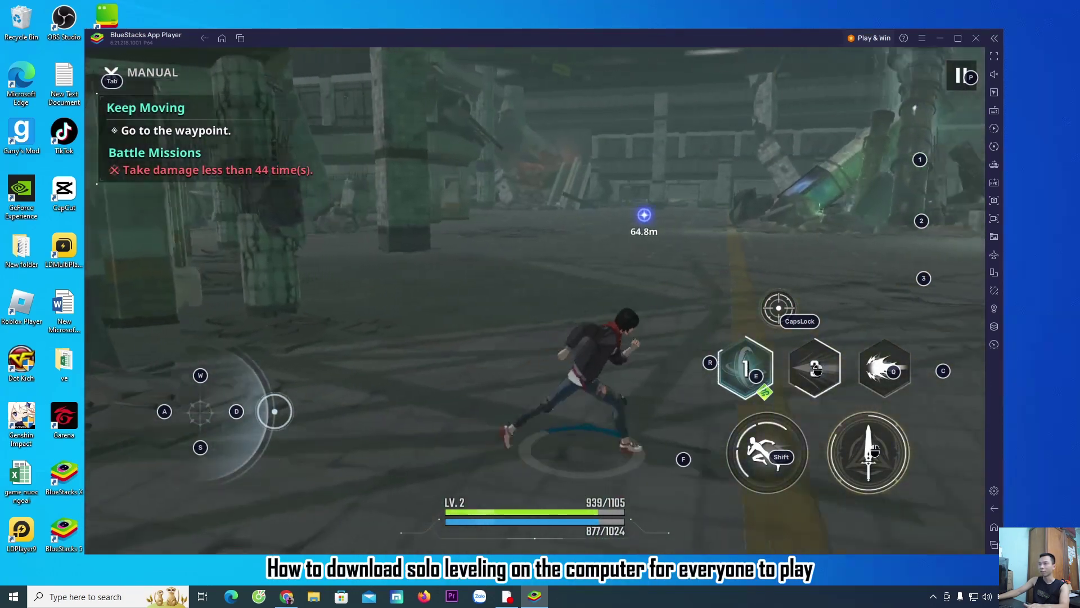
key("w")
key("s")
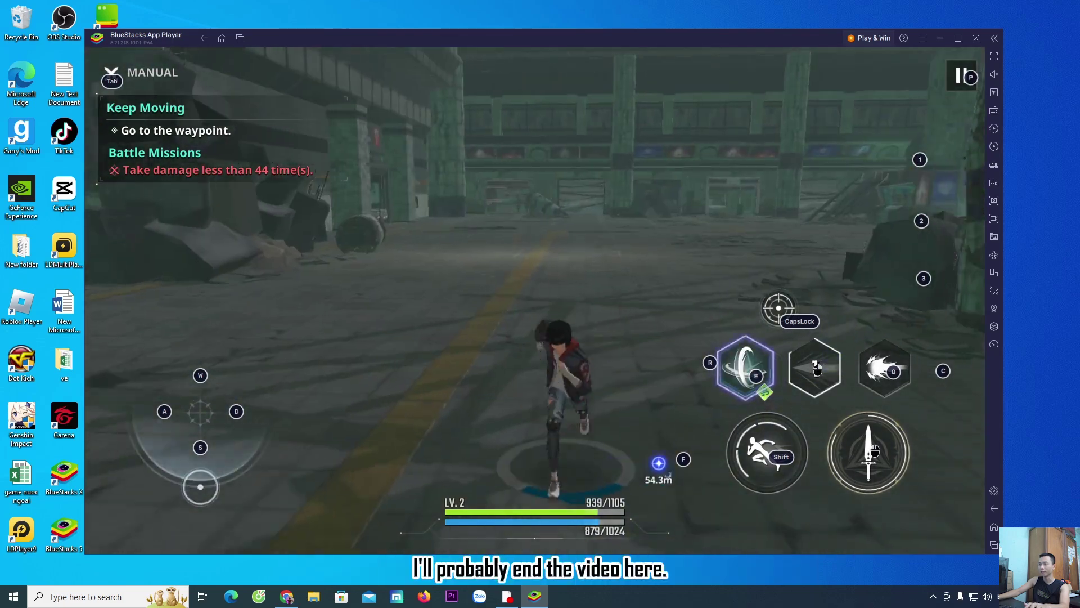
key("a")
key("d")
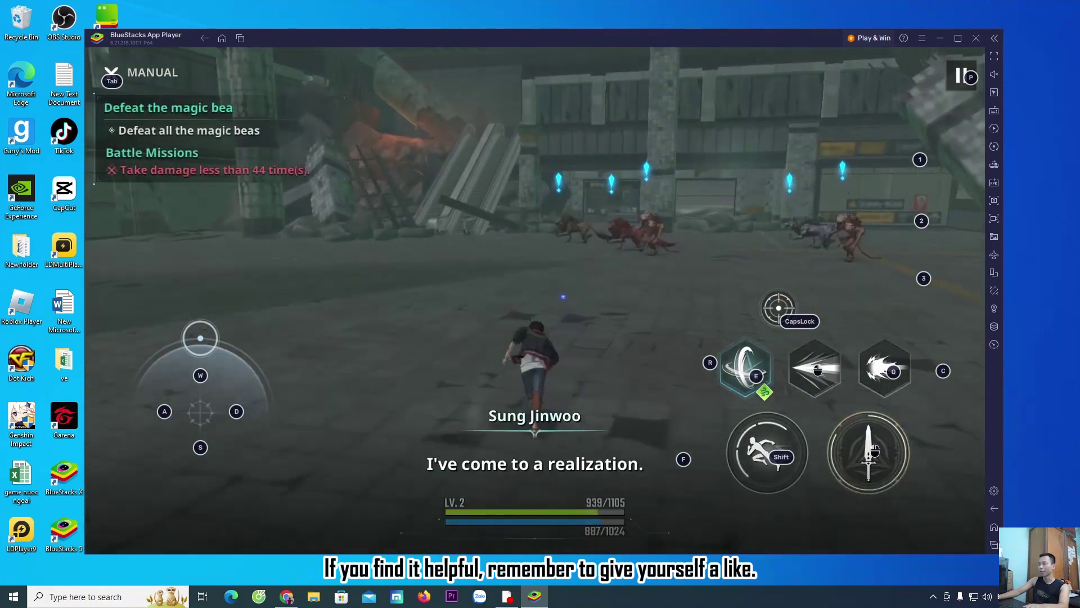
Step: Run up to the new group of magic beasts and attack them with two combat skills
key("w")
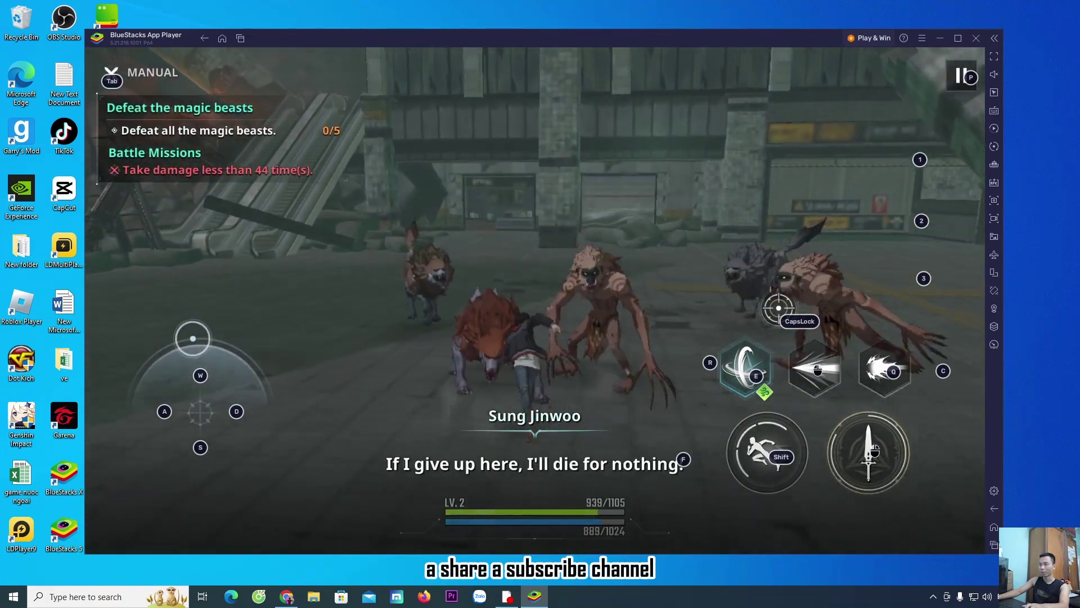
key("q")
key("e")
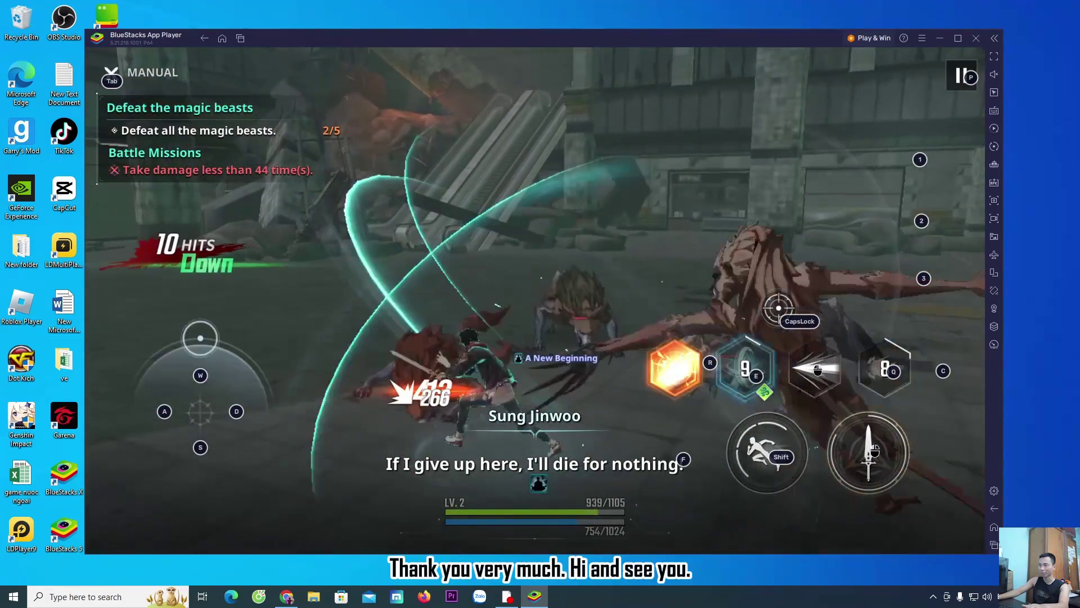